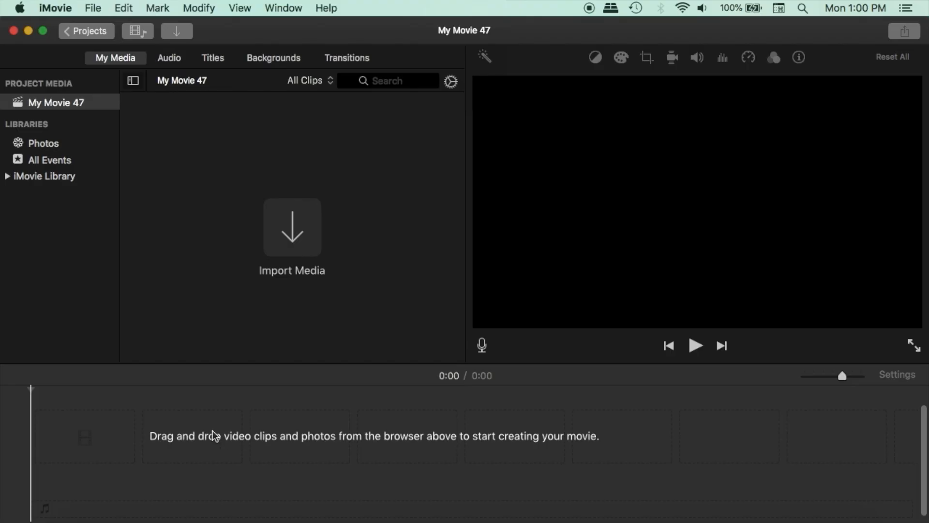
- Switch to Finder and add Video.mp4 from the Desktop folder to the iMovie project timeline
{"action": "left_click", "coordinate": [87, 519]}
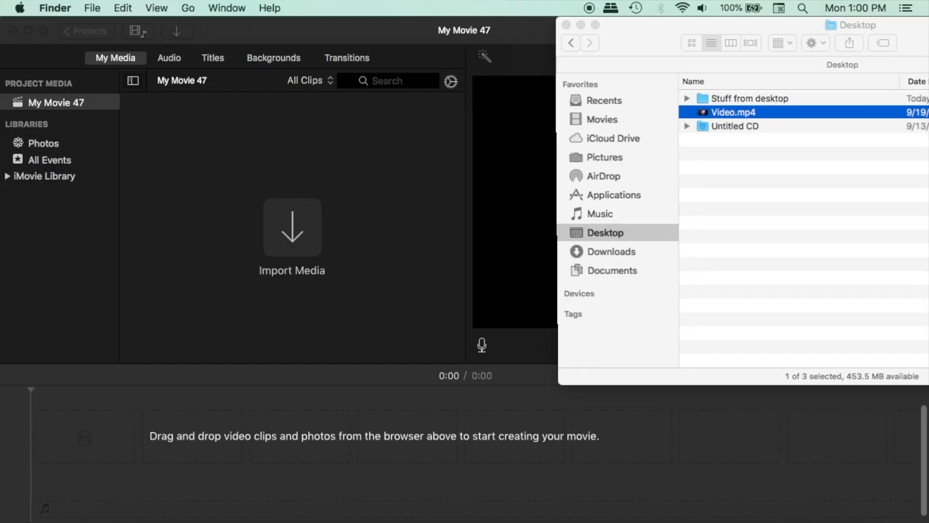
{"action": "left_click_drag", "start_coordinate": [780, 110], "coordinate": [581, 435]}
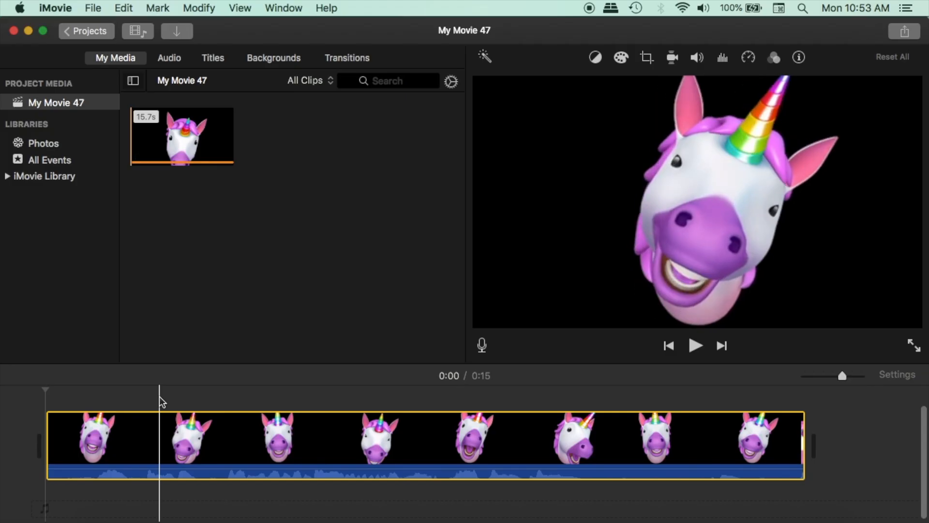
- Preview part of the unicorn clip and move through the timeline to its end
{"action": "key", "text": "space"}
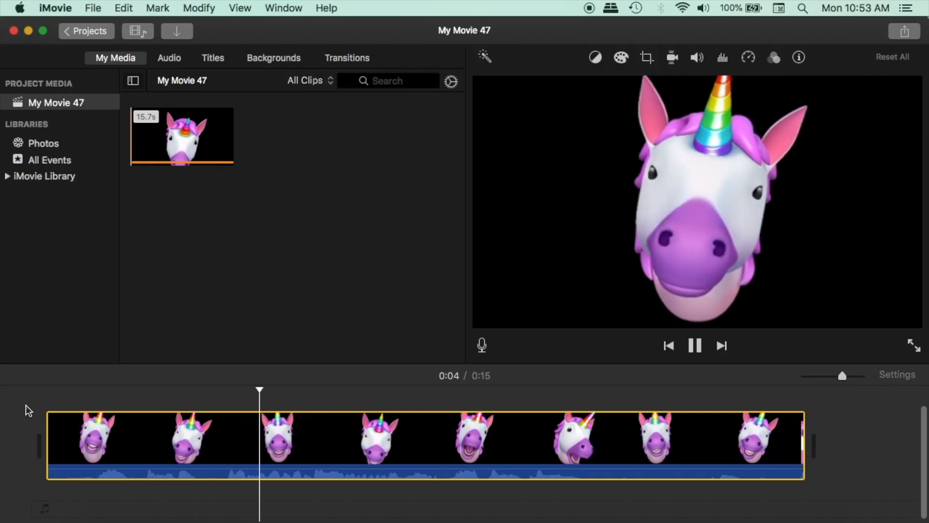
{"action": "key", "text": "space"}
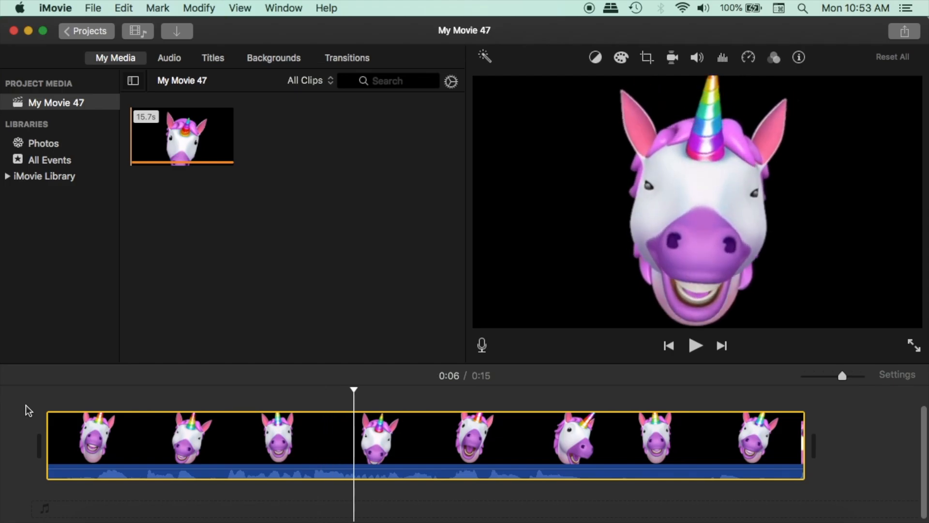
{"action": "left_click_drag", "start_coordinate": [354, 391], "coordinate": [813, 418]}
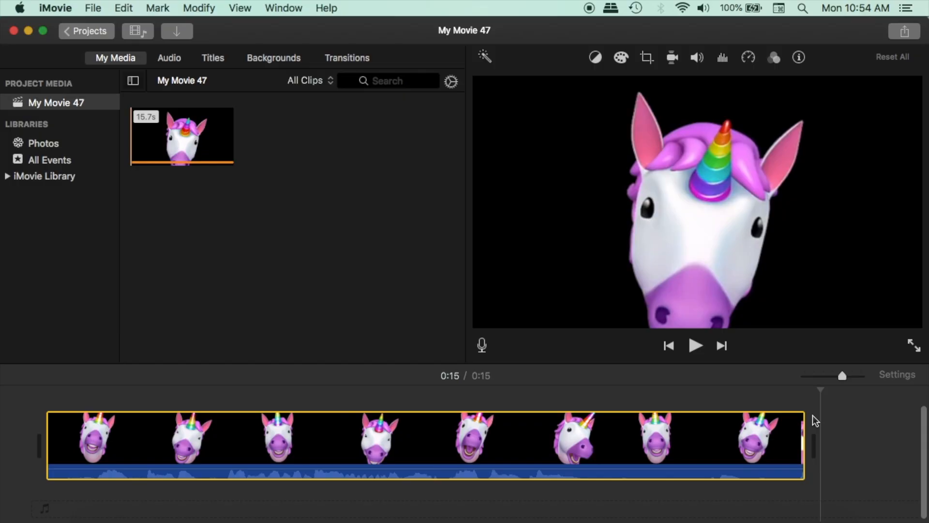
- Apply the Ken Burns crop style to the clip, shrinking the End frame around the upper-right area over the horn and ear
{"action": "left_click", "coordinate": [310, 427]}
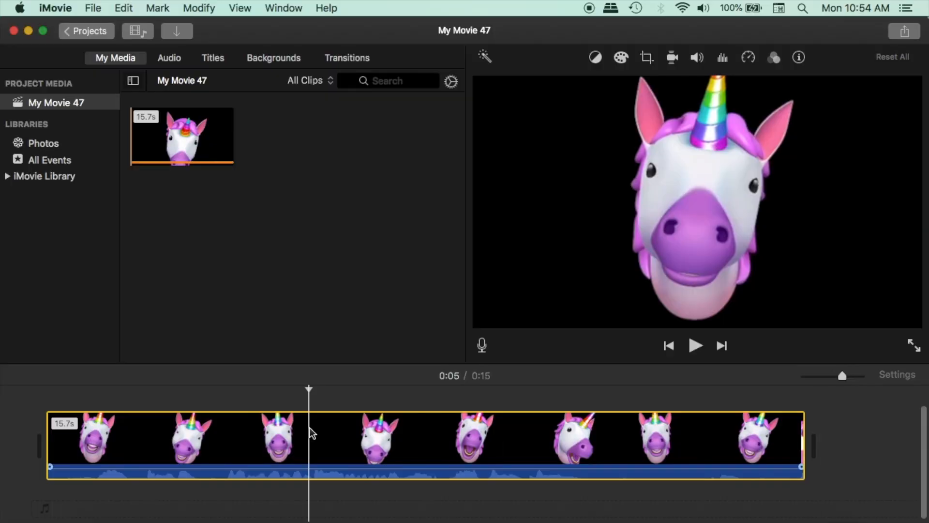
{"action": "left_click", "coordinate": [648, 58]}
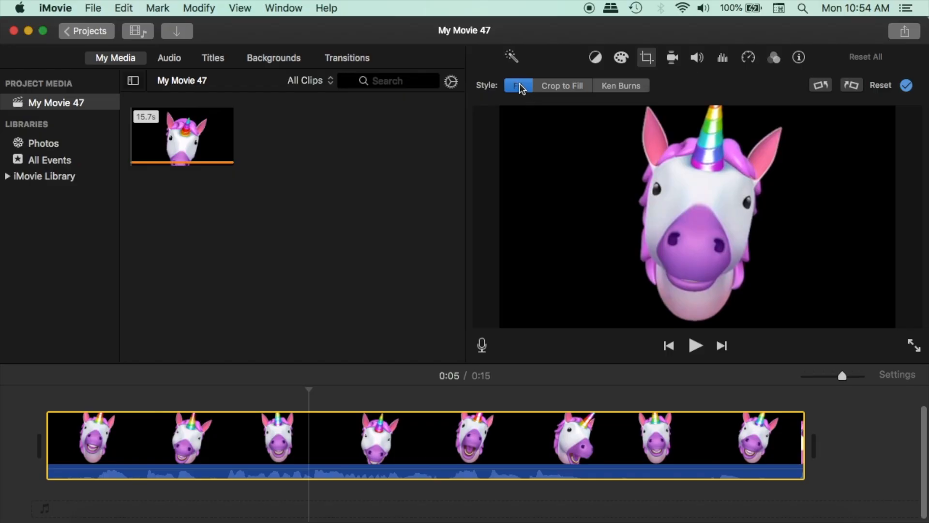
{"action": "left_click", "coordinate": [626, 92]}
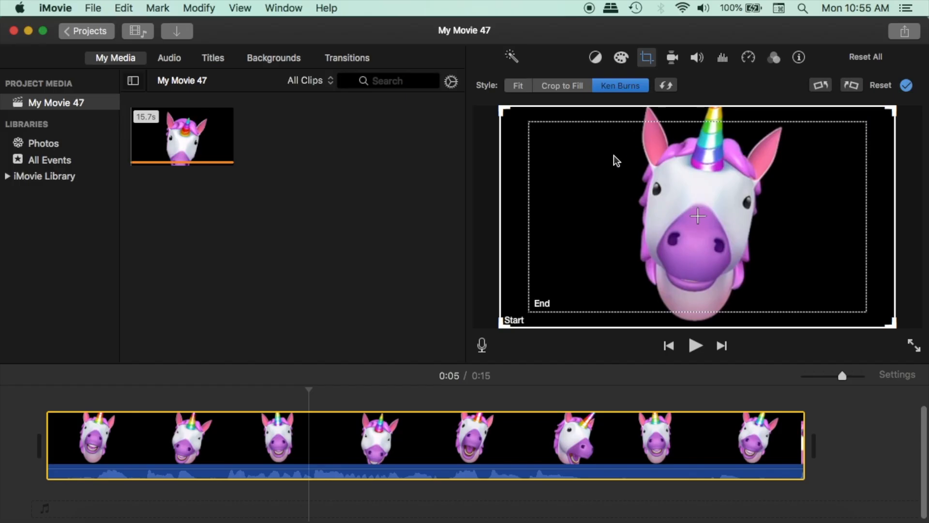
{"action": "left_click", "coordinate": [592, 201]}
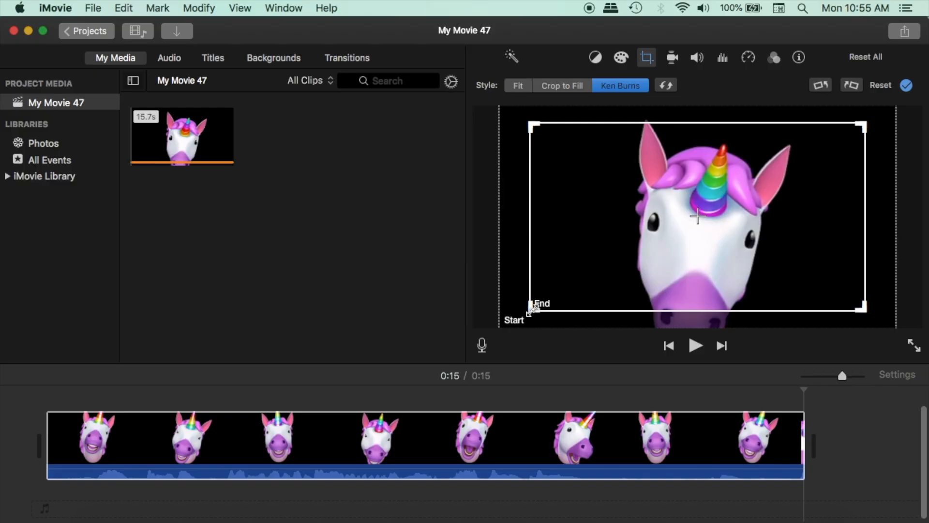
{"action": "left_click_drag", "start_coordinate": [531, 309], "coordinate": [682, 260]}
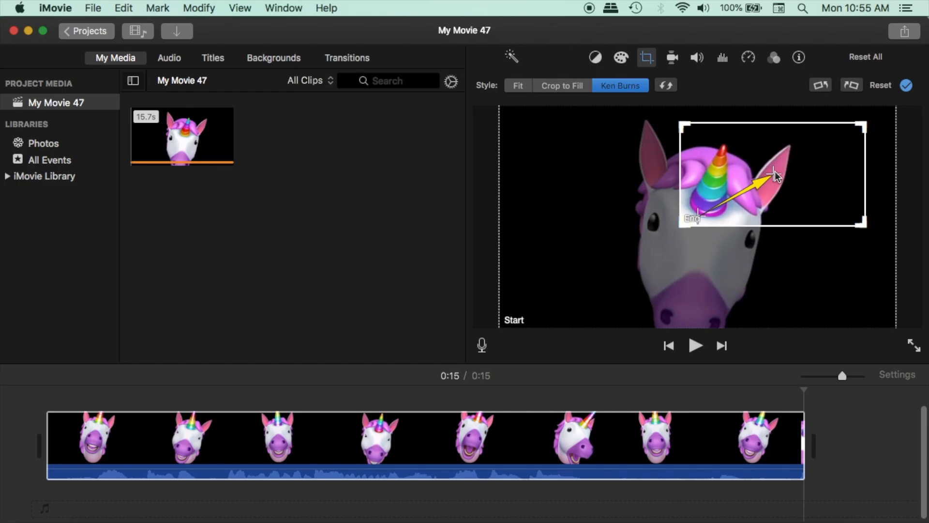
{"action": "left_click", "coordinate": [906, 86]}
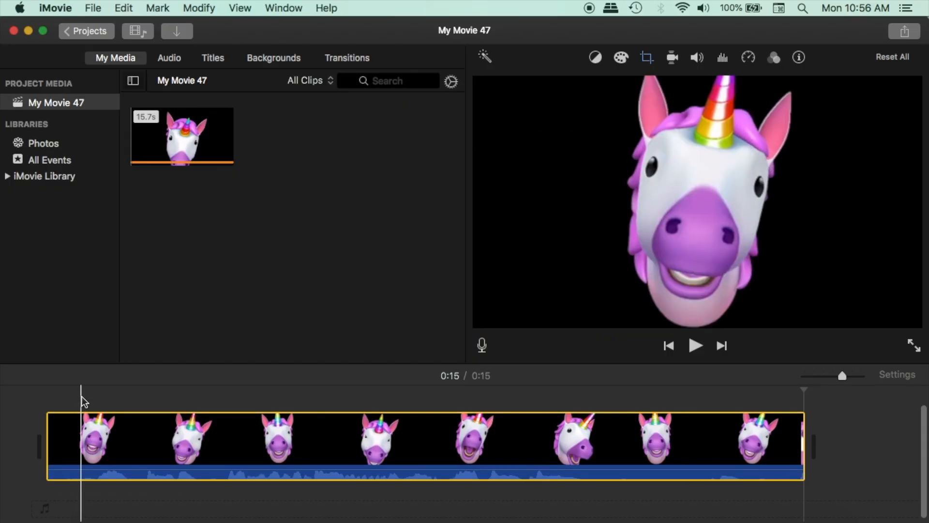
- Play the clip from its beginning to review the Ken Burns zoom toward the ear
{"action": "scroll", "coordinate": [82, 396], "scroll_direction": "up", "scroll_amount": 3}
{"action": "left_click", "coordinate": [44, 402]}
{"action": "key", "text": "space"}
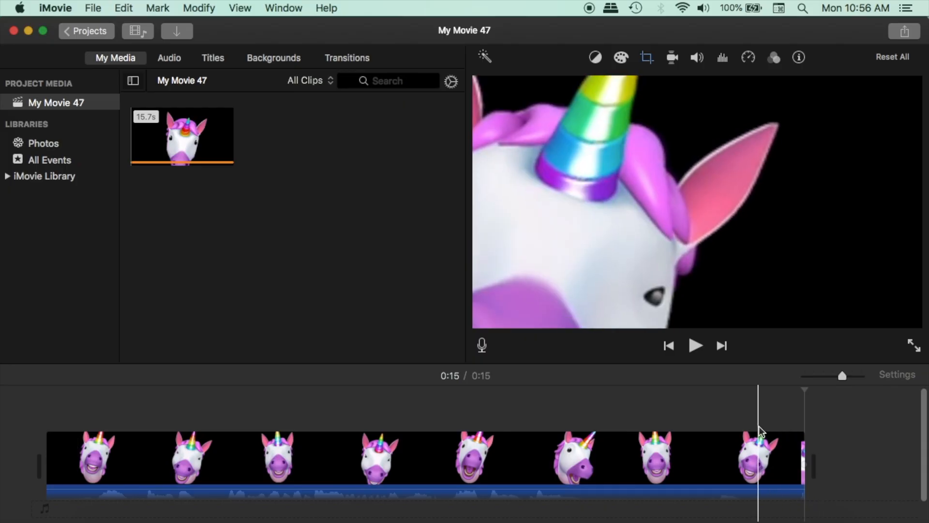
- Redo the Ken Burns zoom with the End frame shrunk evenly around its center onto the unicorn's forehead, and preview it from the start
{"action": "left_click", "coordinate": [553, 464]}
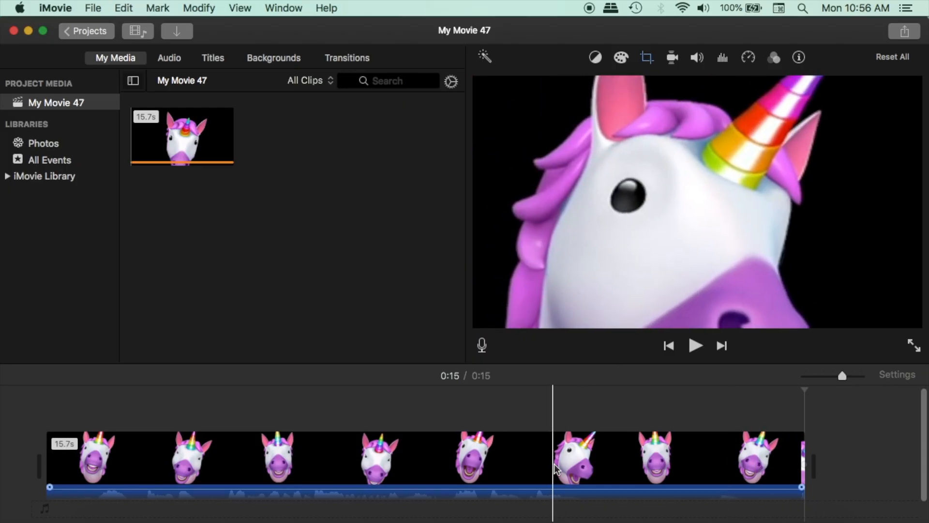
{"action": "left_click", "coordinate": [651, 57]}
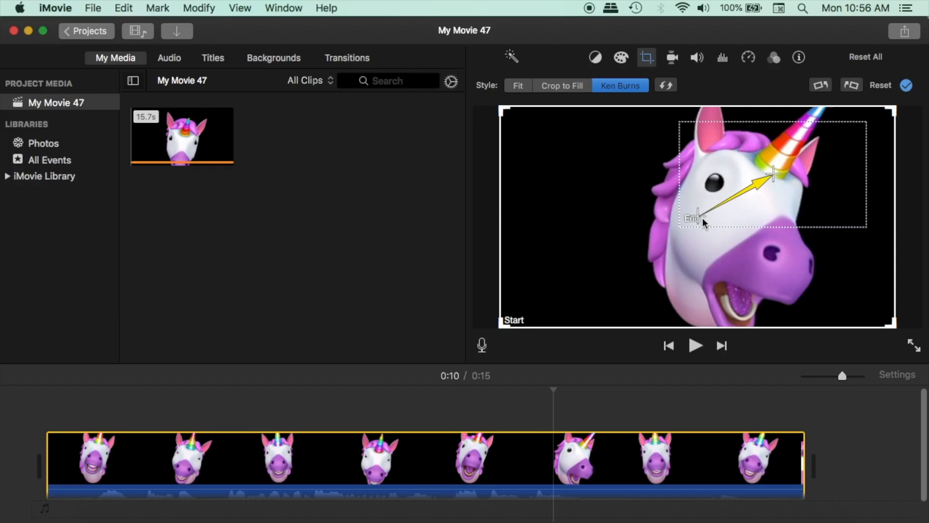
{"action": "left_click", "coordinate": [702, 217]}
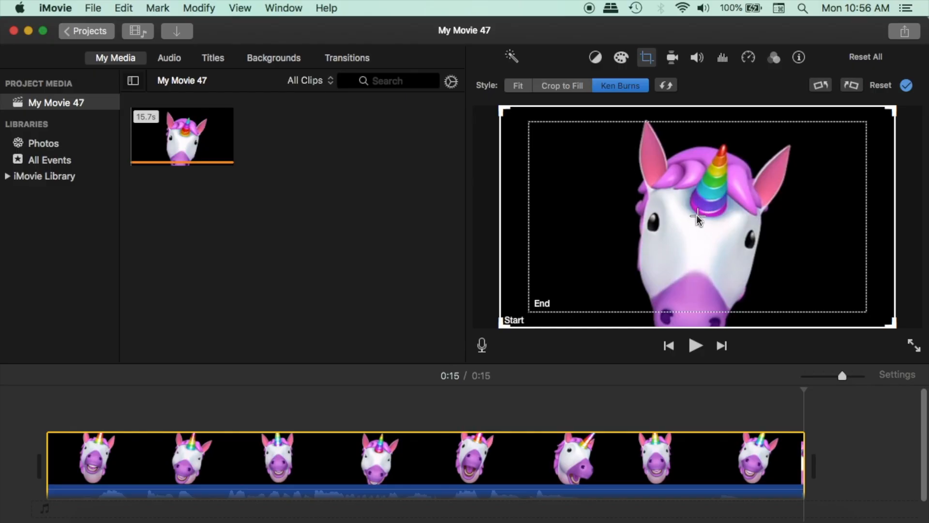
{"action": "left_click", "coordinate": [580, 240]}
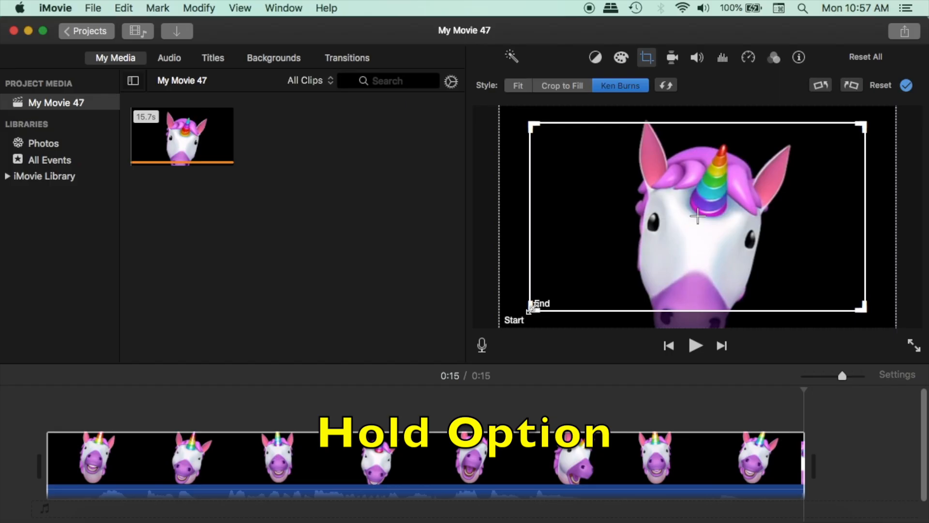
{"action": "left_click_drag", "start_coordinate": [531, 309], "coordinate": [611, 283]}
{"action": "left_click_drag", "start_coordinate": [597, 291], "coordinate": [609, 287]}
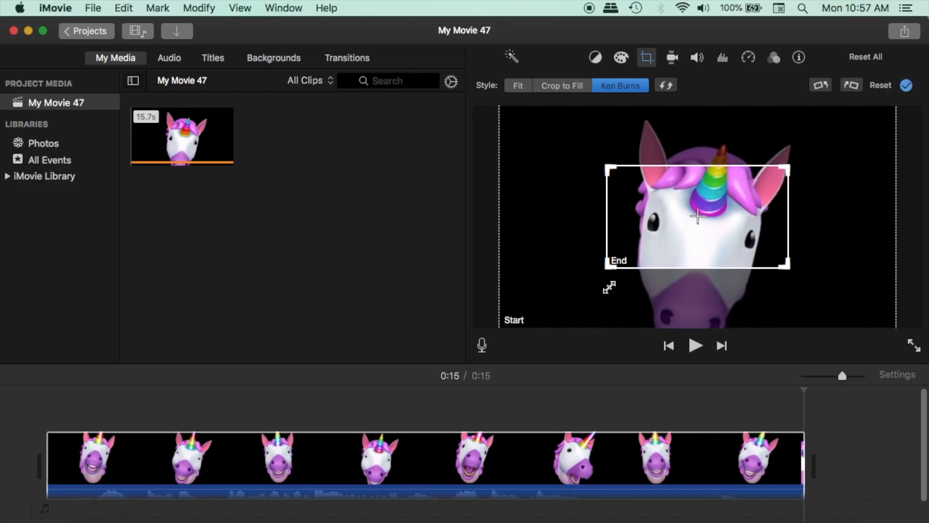
{"action": "left_click", "coordinate": [906, 86]}
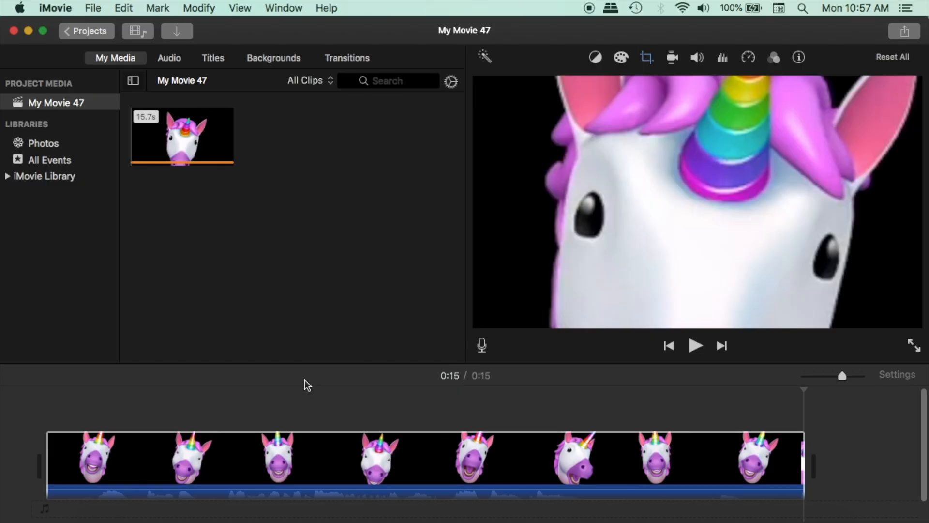
{"action": "left_click", "coordinate": [44, 404]}
{"action": "key", "text": "space"}
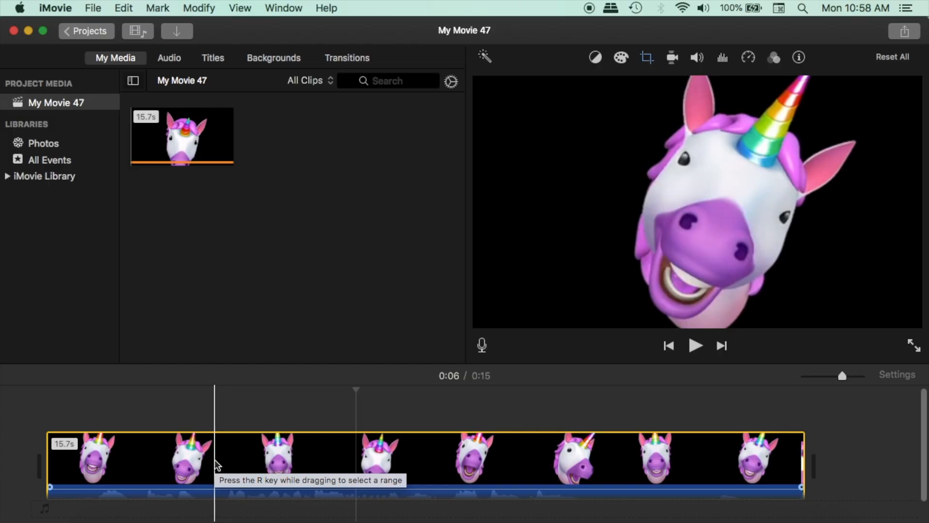
- Set the clip's crop style back to Fit and apply it
{"action": "left_click", "coordinate": [647, 57]}
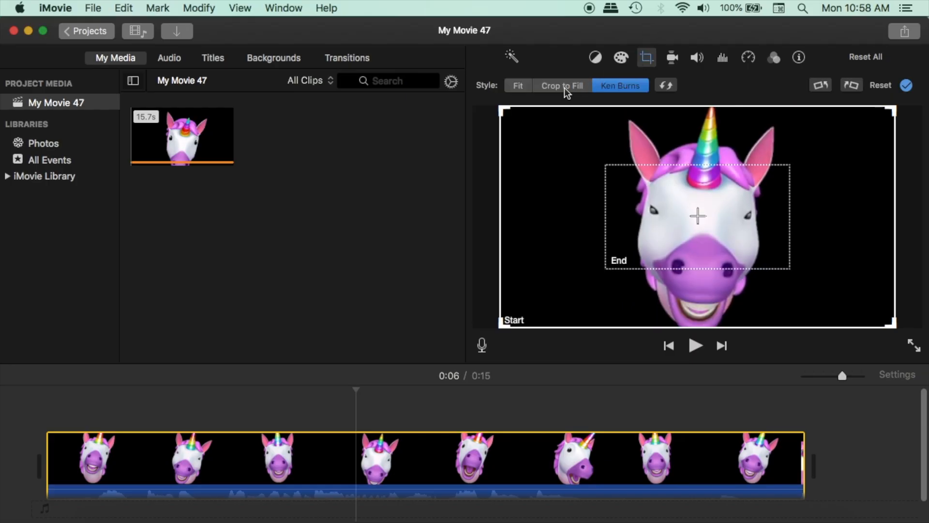
{"action": "left_click", "coordinate": [521, 87]}
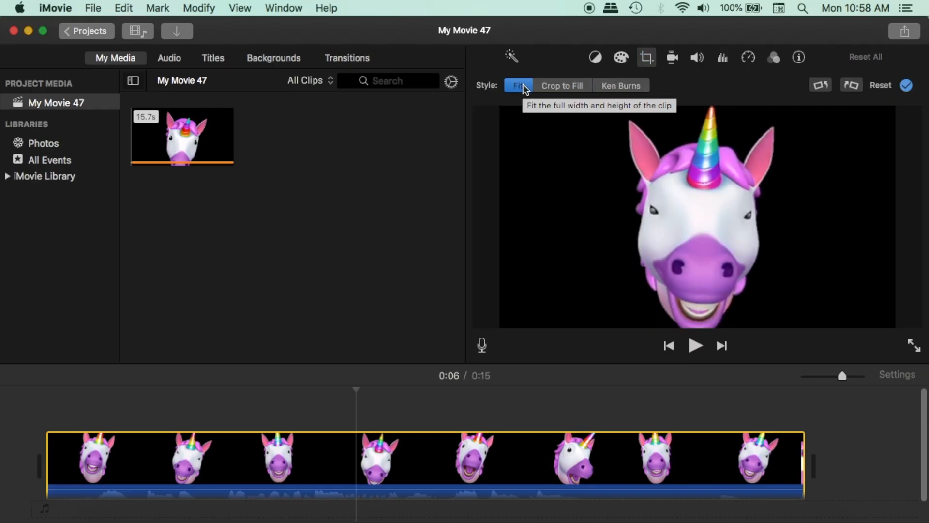
{"action": "left_click", "coordinate": [907, 85]}
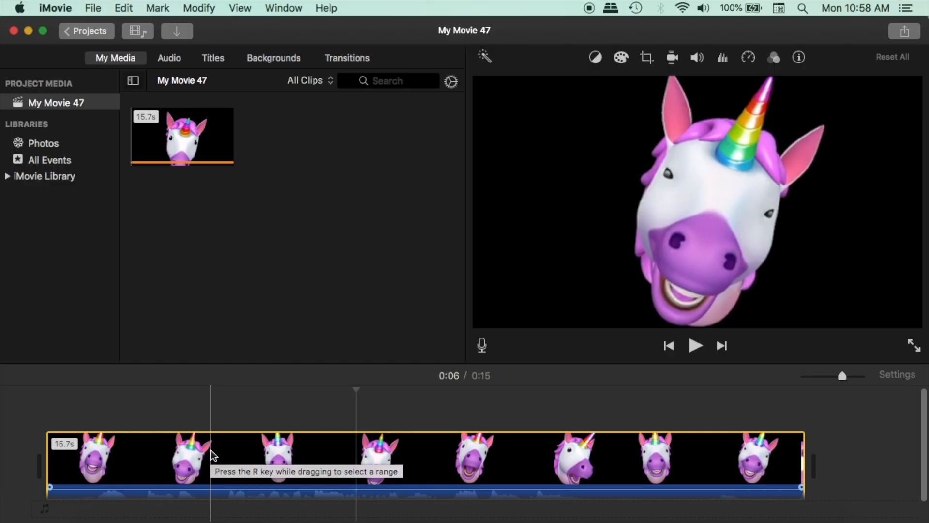
- Detach the audio from the unicorn clip in the timeline
{"action": "scroll", "coordinate": [211, 450], "scroll_direction": "down", "scroll_amount": 1}
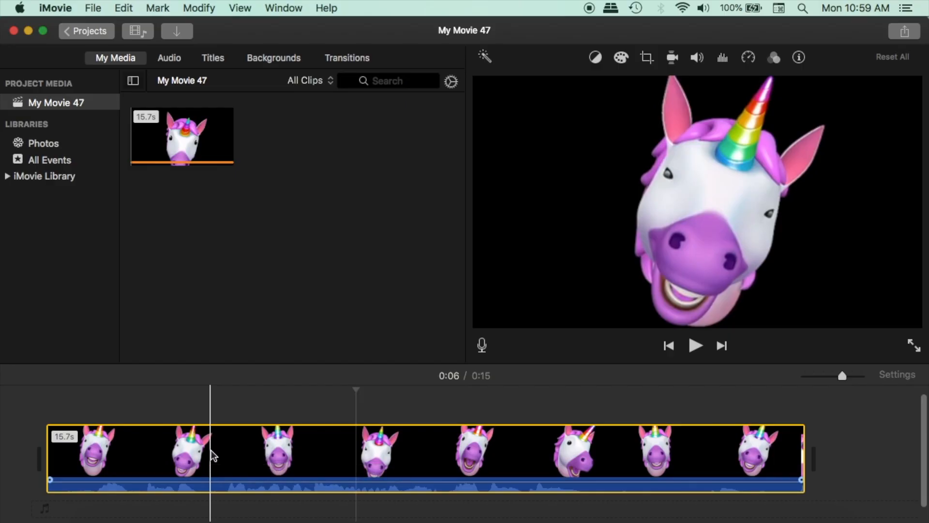
{"action": "right_click", "coordinate": [211, 454]}
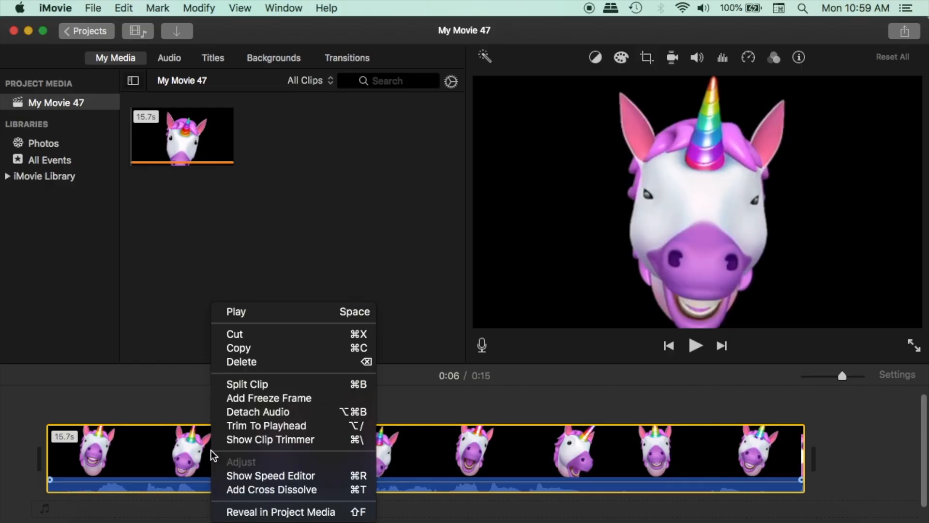
{"action": "left_click", "coordinate": [261, 411]}
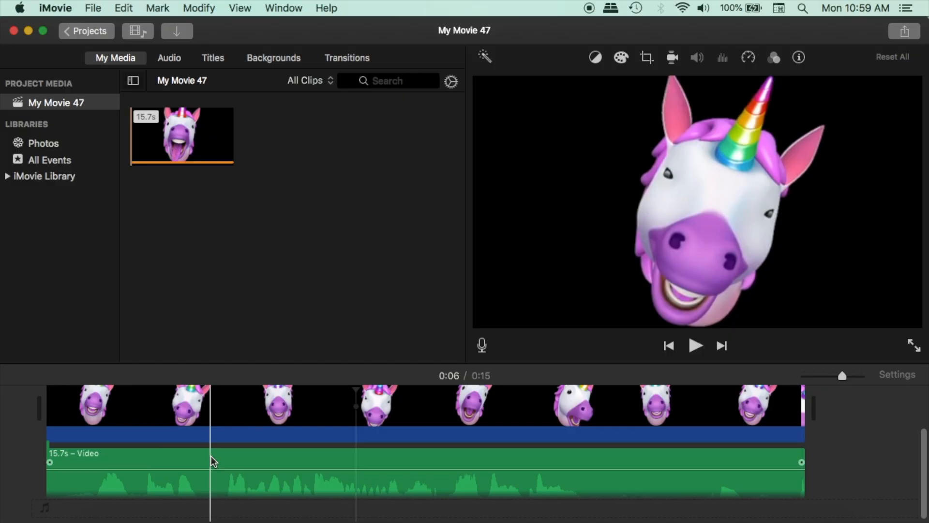
- Split the video clip at about 0:03, leaving the detached audio whole
{"action": "scroll", "coordinate": [211, 456], "scroll_direction": "up", "scroll_amount": 2}
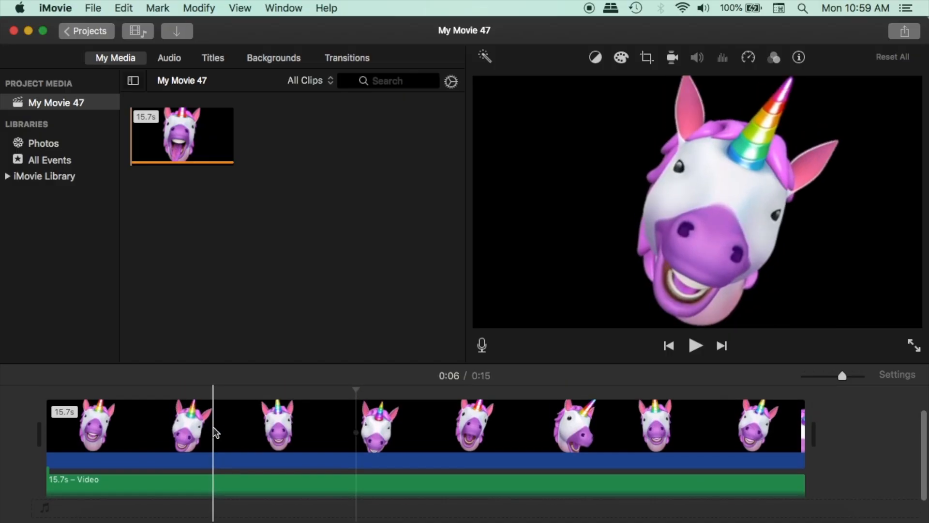
{"action": "scroll", "coordinate": [213, 428], "scroll_direction": "up", "scroll_amount": 1}
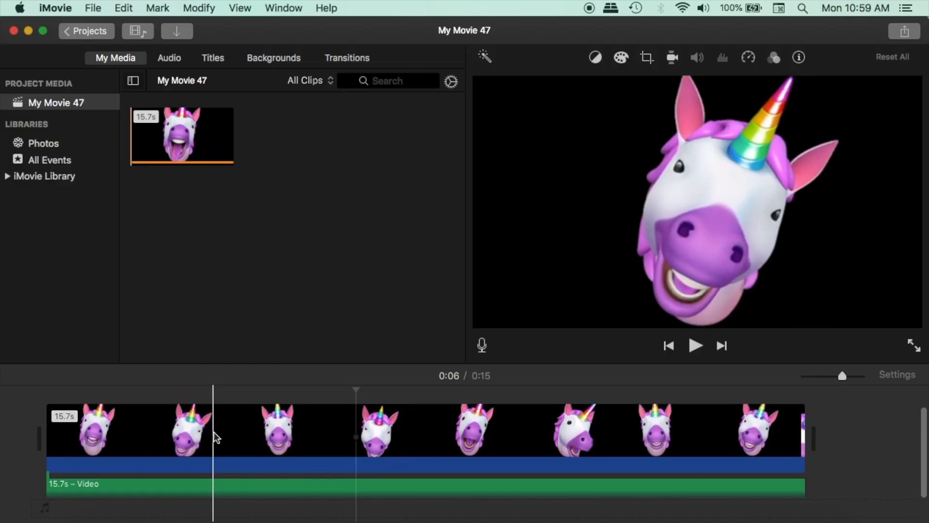
{"action": "left_click", "coordinate": [216, 437]}
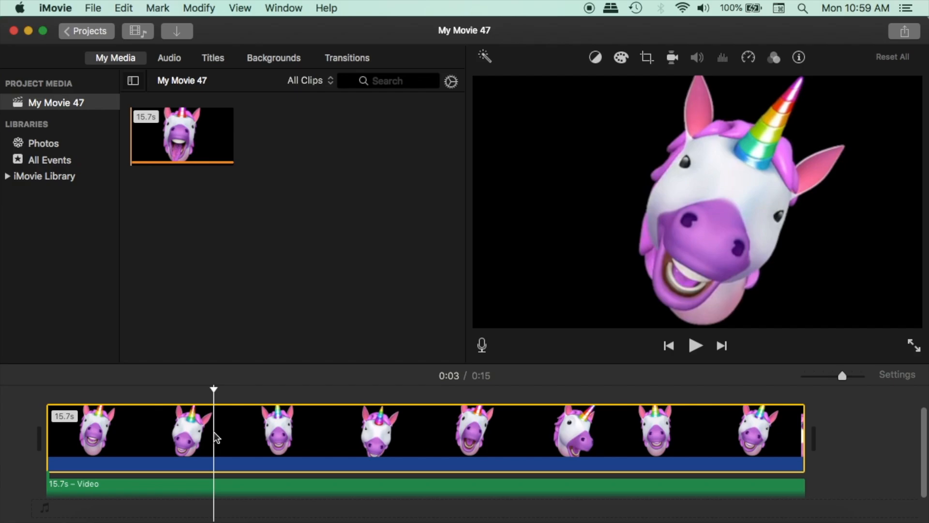
{"action": "key", "text": "cmd+b"}
- Apply Ken Burns to the first split clip with its End frame shrunk and positioned over the horn and right-hand ear, and preview it
{"action": "scroll", "coordinate": [214, 432], "scroll_direction": "up", "scroll_amount": 1}
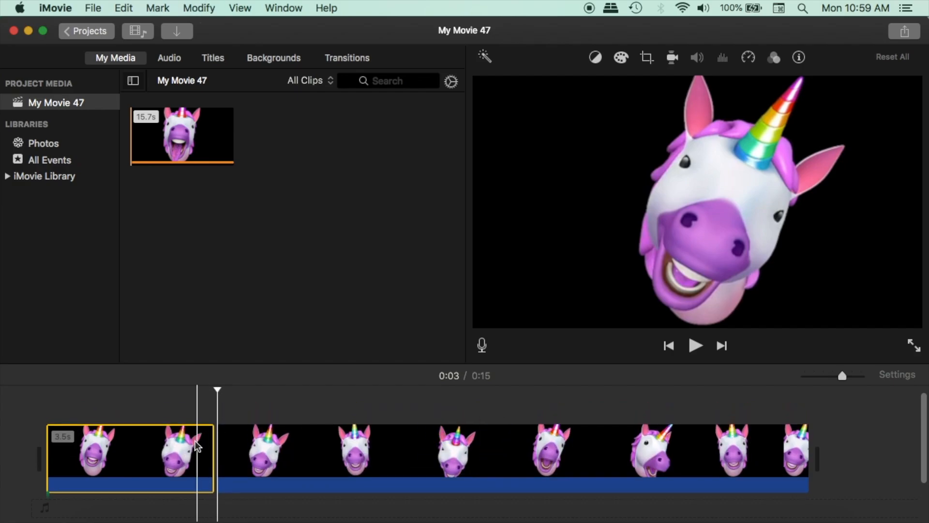
{"action": "left_click", "coordinate": [189, 447]}
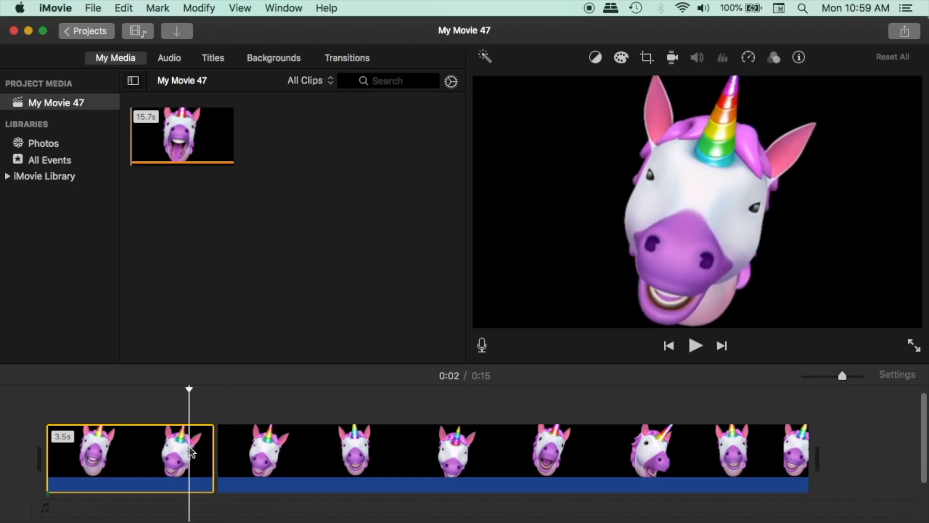
{"action": "left_click", "coordinate": [648, 58]}
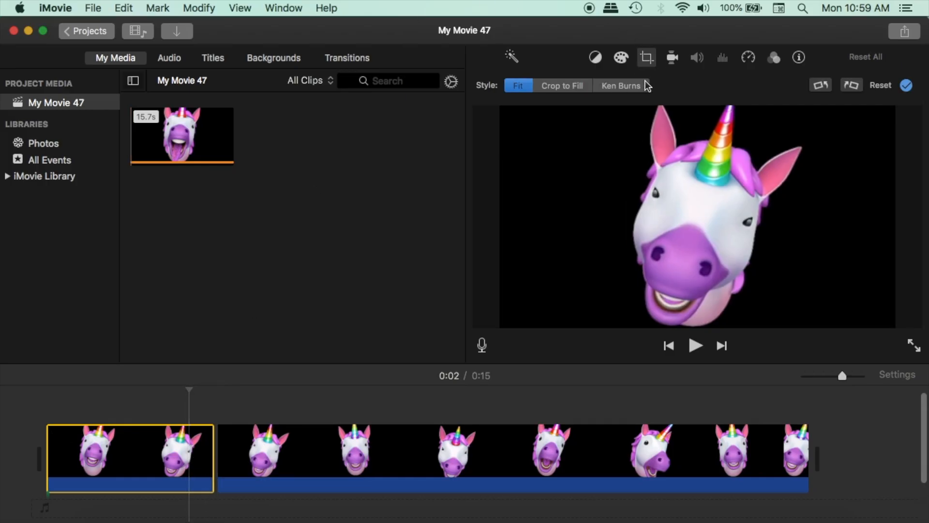
{"action": "left_click", "coordinate": [619, 86]}
{"action": "left_click", "coordinate": [562, 300]}
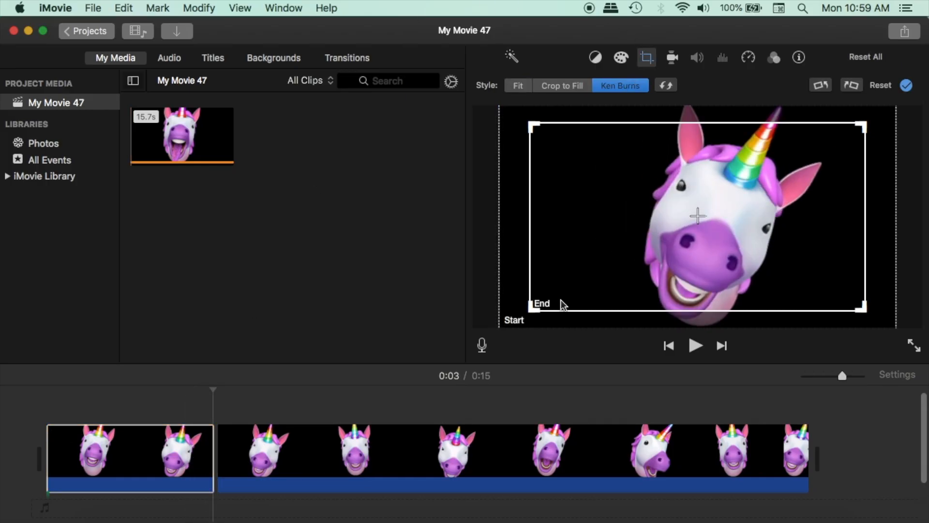
{"action": "left_click_drag", "start_coordinate": [532, 308], "coordinate": [728, 257]}
{"action": "left_click_drag", "start_coordinate": [818, 166], "coordinate": [823, 185]}
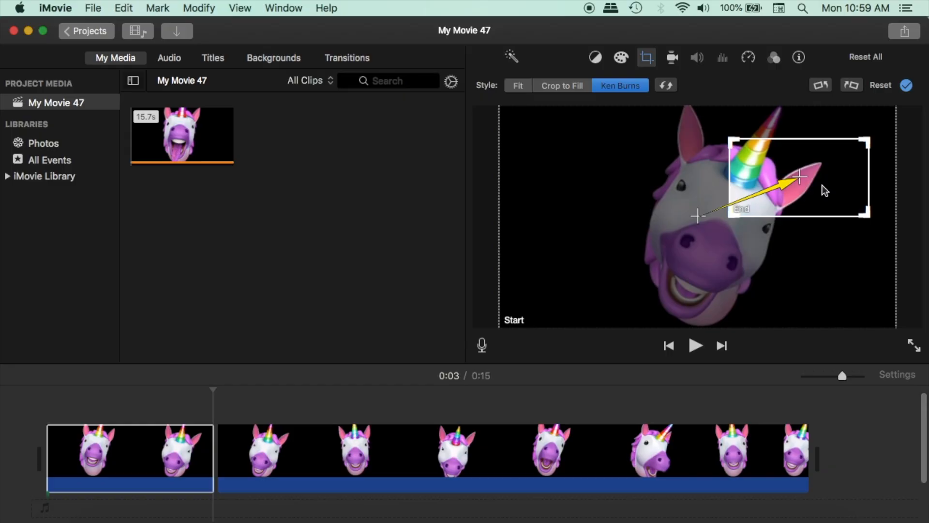
{"action": "left_click", "coordinate": [907, 86]}
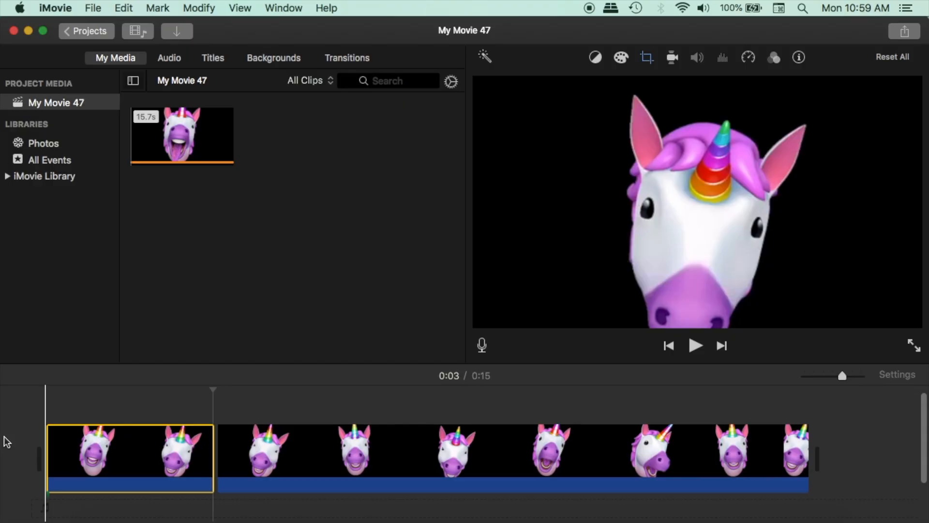
{"action": "key", "text": "space"}
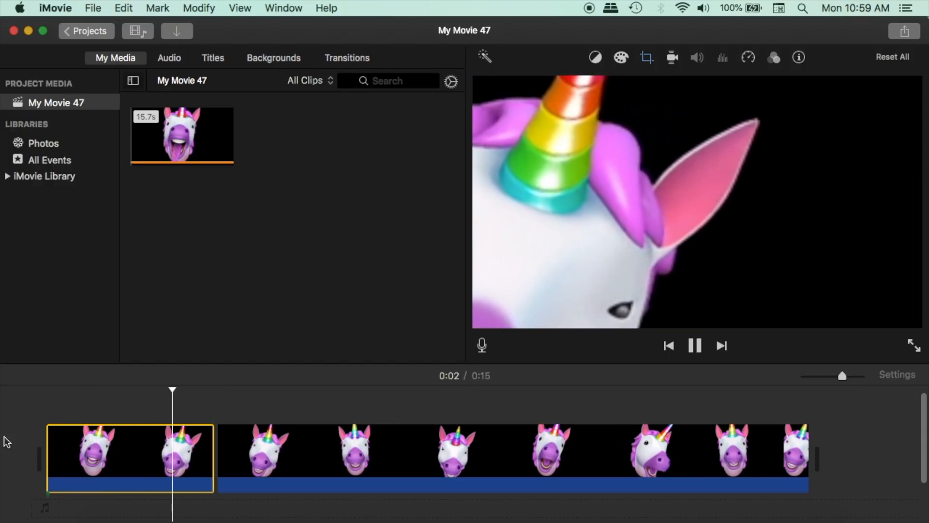
- Copy the first split clip and paste only its Crop adjustment onto the second clip
{"action": "key", "text": "space"}
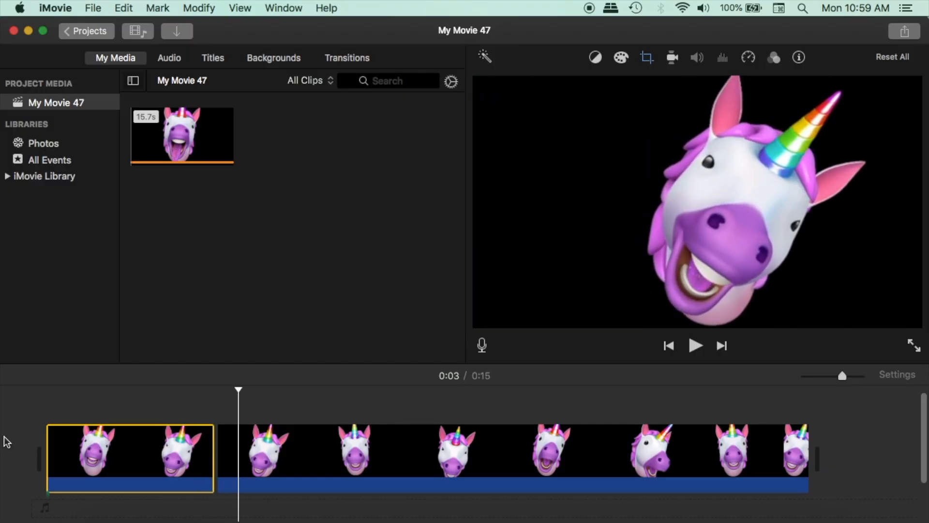
{"action": "scroll", "coordinate": [181, 454], "scroll_direction": "down", "scroll_amount": 1}
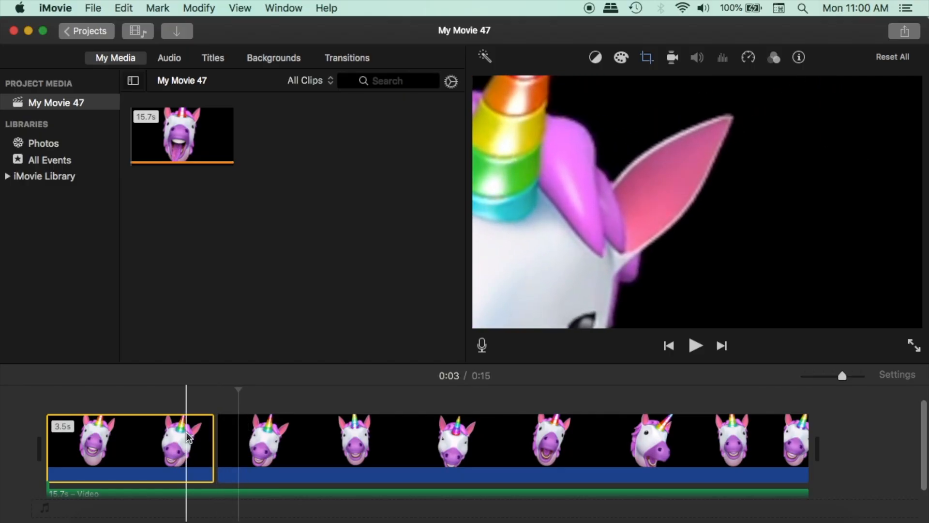
{"action": "key", "text": "super+c"}
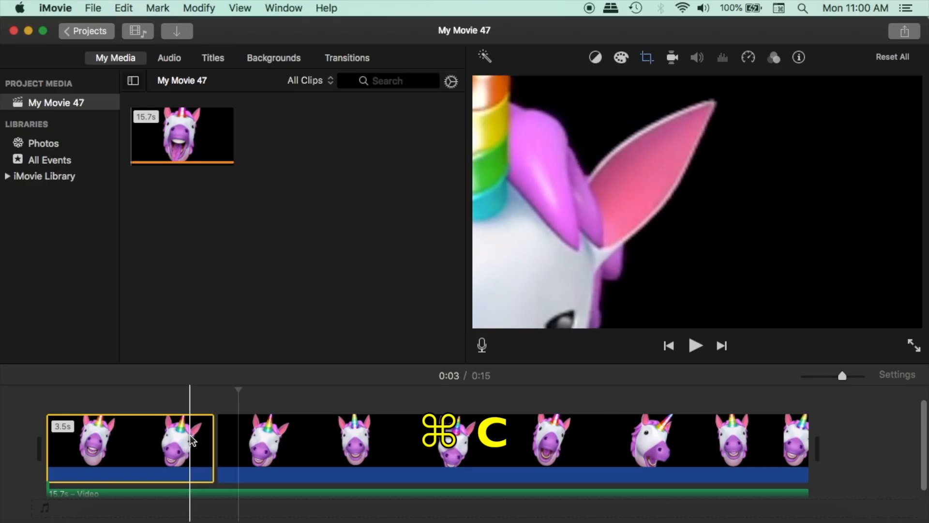
{"action": "left_click", "coordinate": [314, 441]}
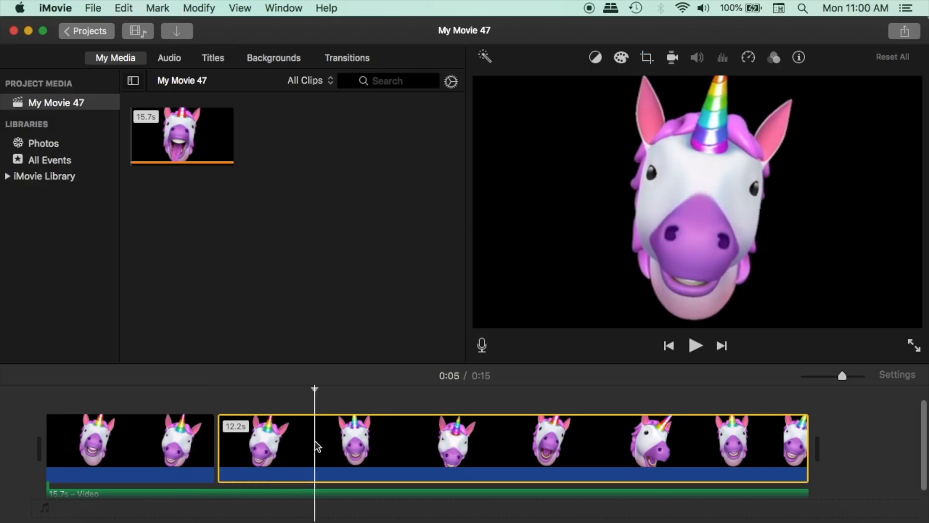
{"action": "left_click", "coordinate": [124, 9]}
{"action": "mouse_move", "coordinate": [202, 105]}
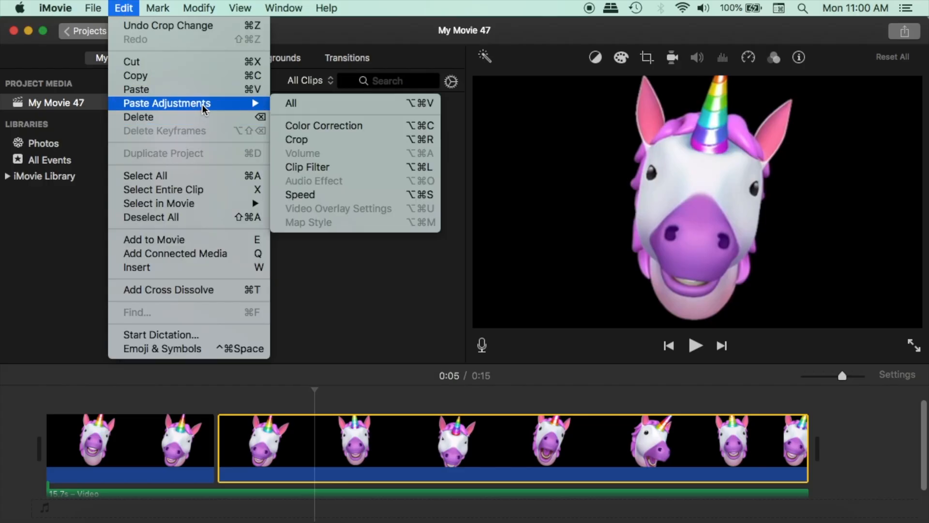
{"action": "left_click", "coordinate": [326, 138]}
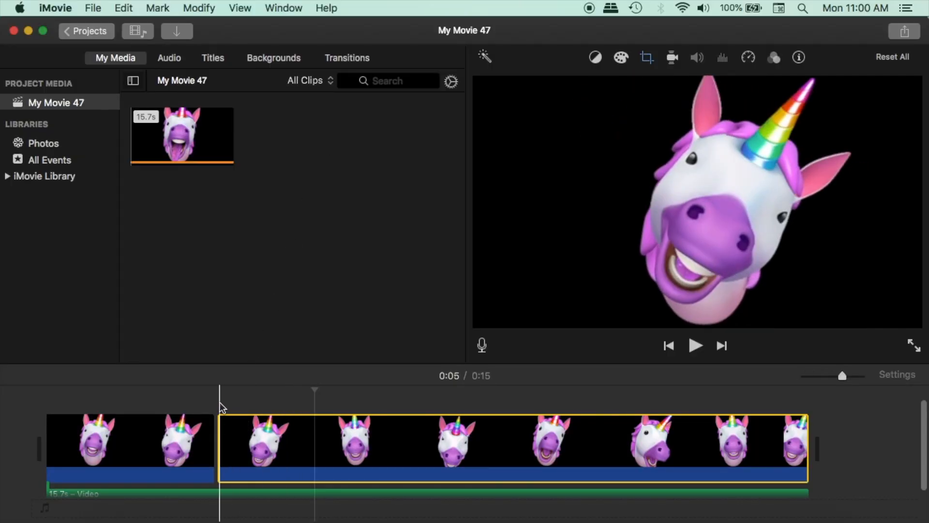
- Play the movie from near the end of the first clip into the second to check the pasted crop
{"action": "left_click", "coordinate": [192, 425]}
{"action": "key", "text": "space"}
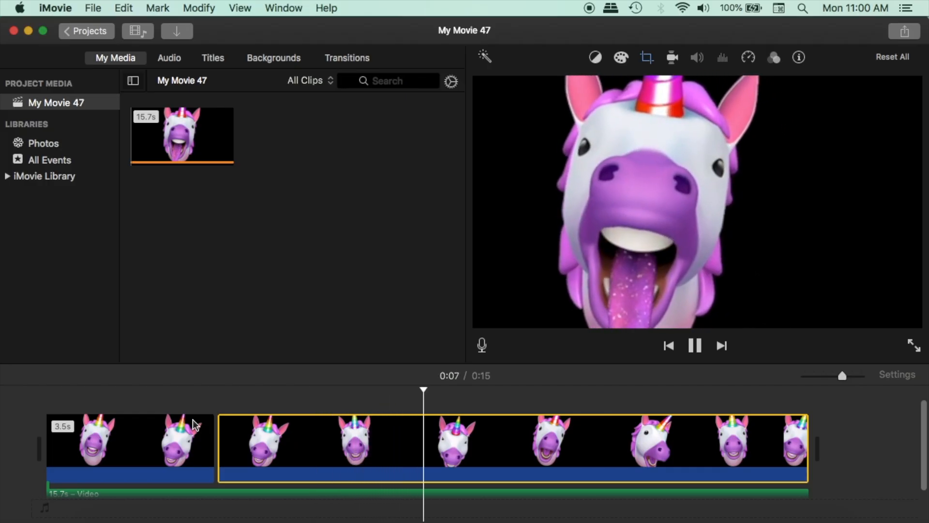
{"action": "key", "text": "space"}
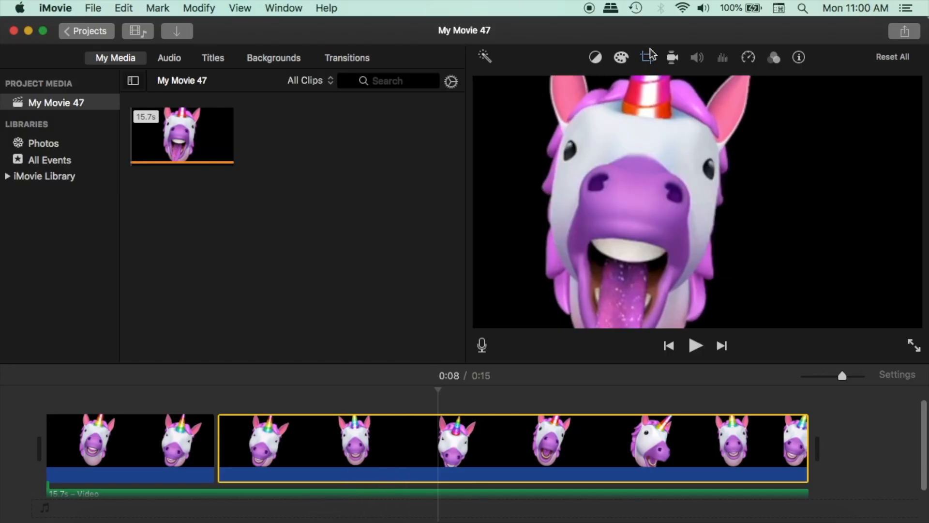
- Swap the second clip's Ken Burns Start and End areas, switch its style to Crop to Fill, and apply the crop
{"action": "left_click", "coordinate": [647, 59]}
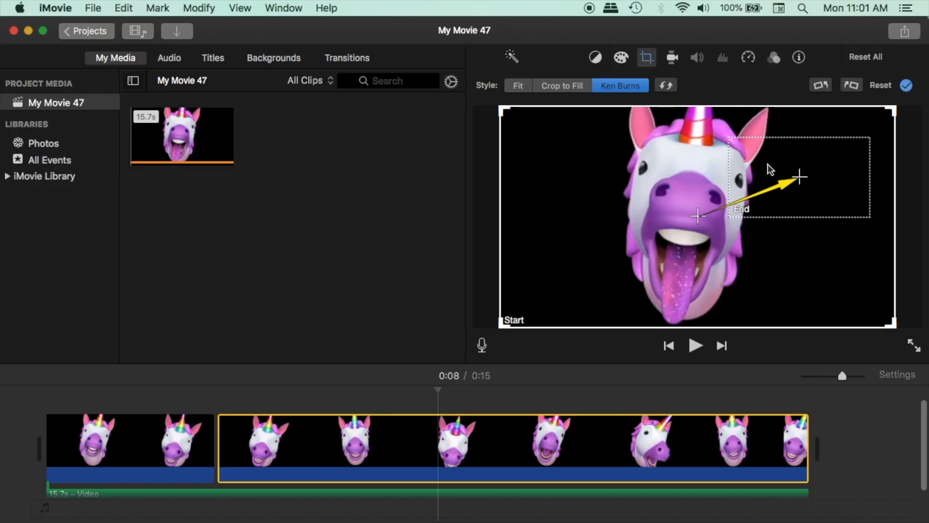
{"action": "left_click", "coordinate": [667, 87]}
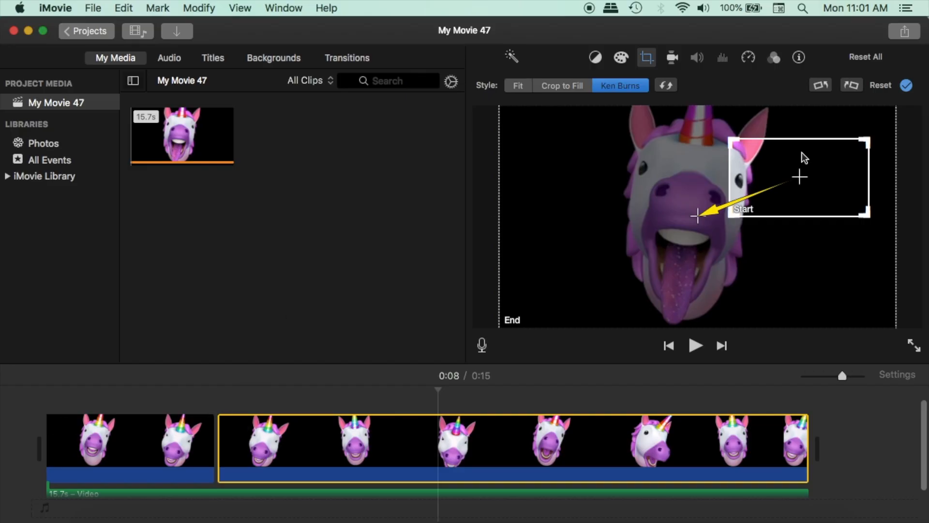
{"action": "left_click", "coordinate": [576, 84]}
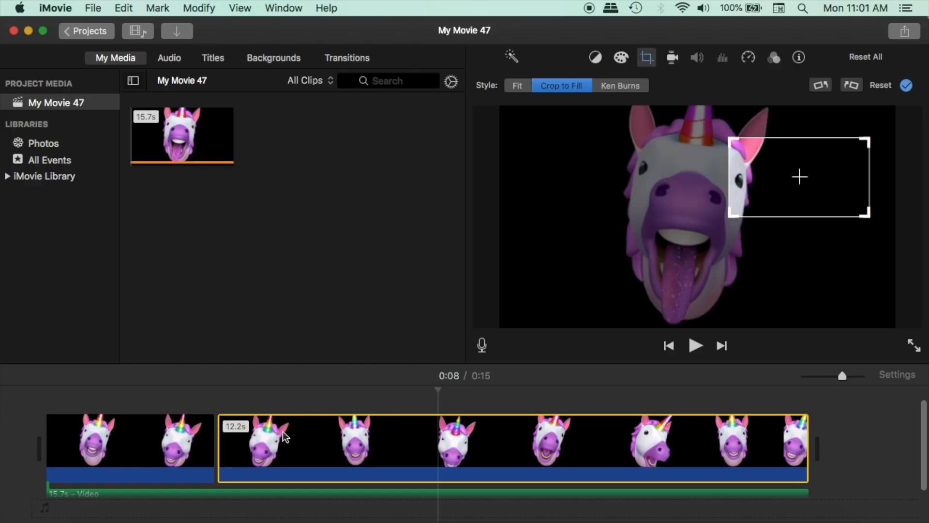
{"action": "left_click", "coordinate": [905, 86]}
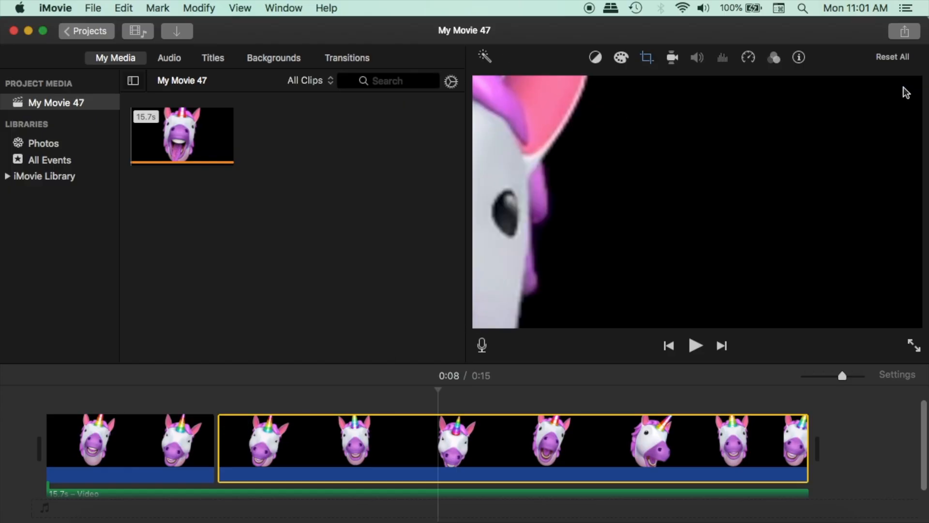
- Play the movie from the beginning across the split and skim through to the end to check the crop
{"action": "key", "text": "space"}
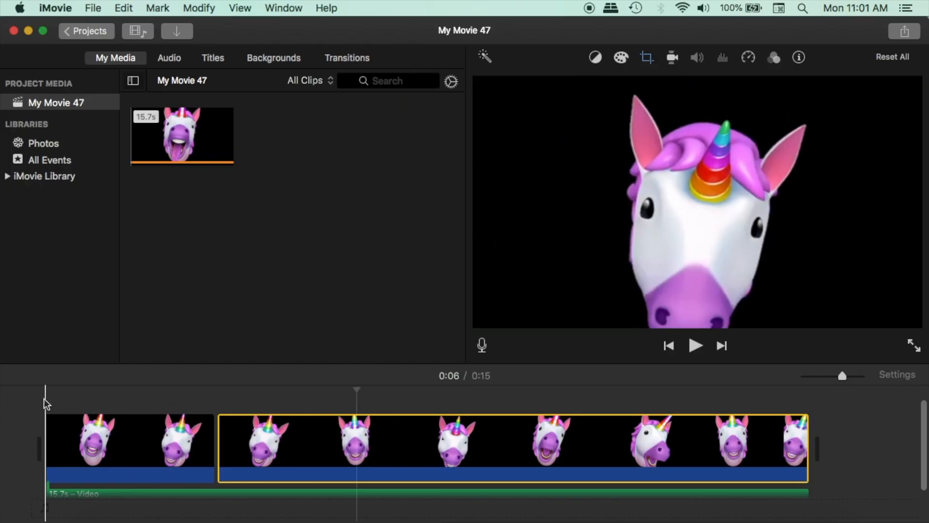
{"action": "left_click", "coordinate": [45, 399]}
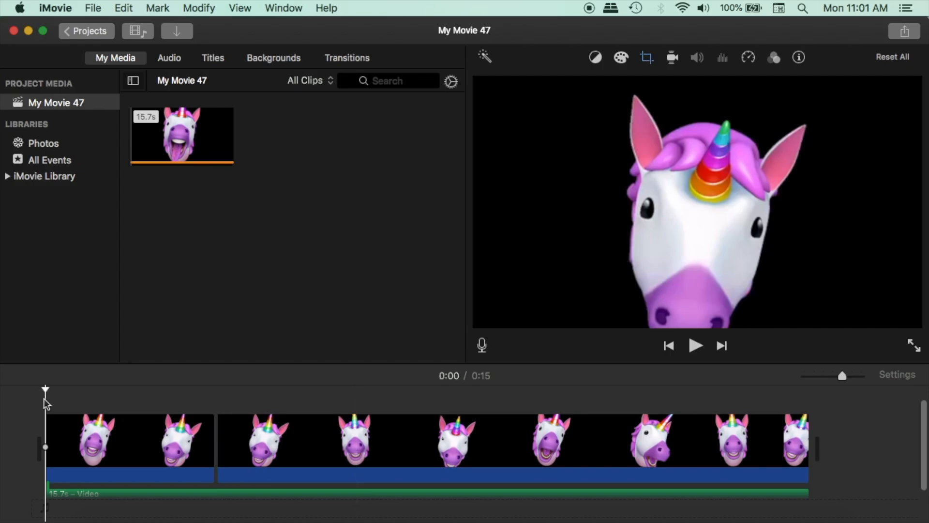
{"action": "key", "text": "space"}
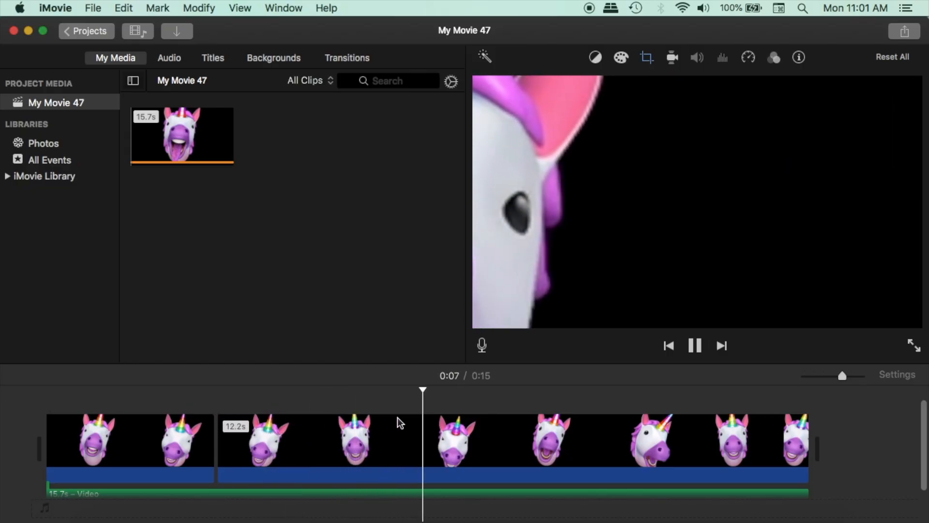
{"action": "key", "text": "space"}
{"action": "left_click_drag", "start_coordinate": [518, 385], "coordinate": [816, 394]}
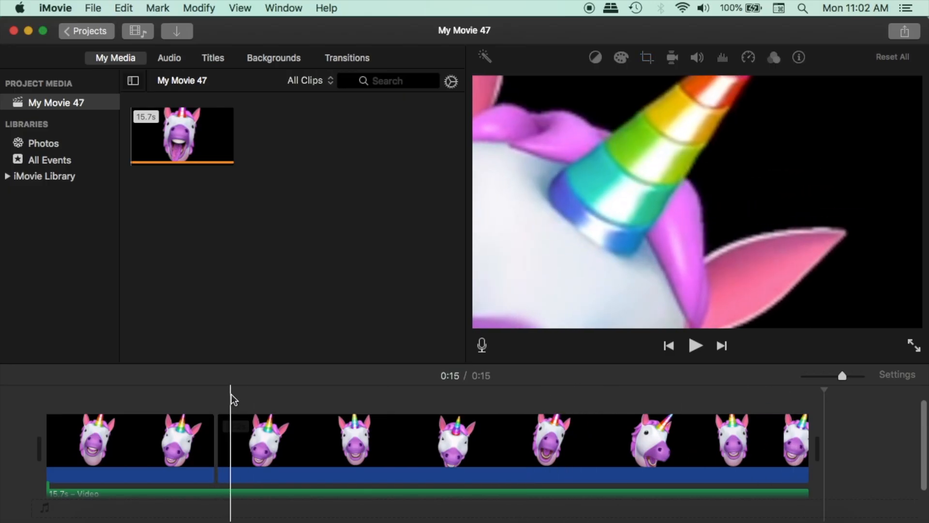